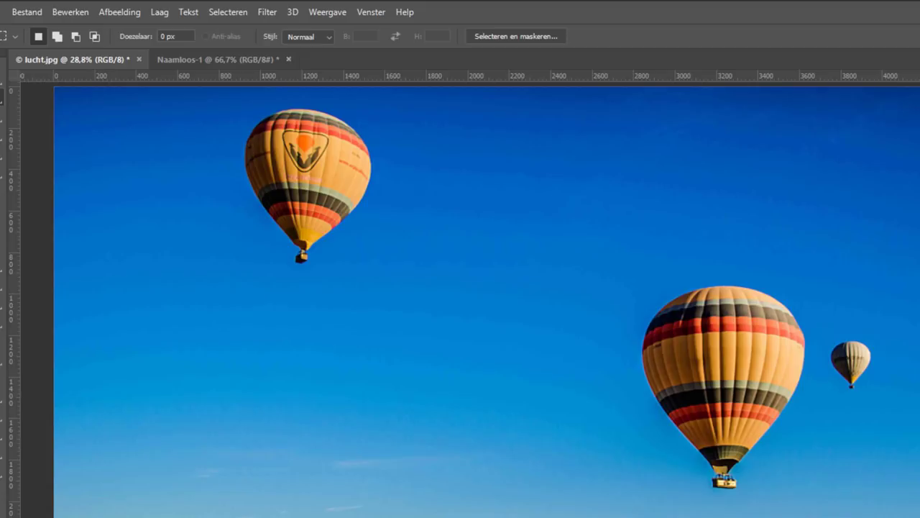
click(194, 59)
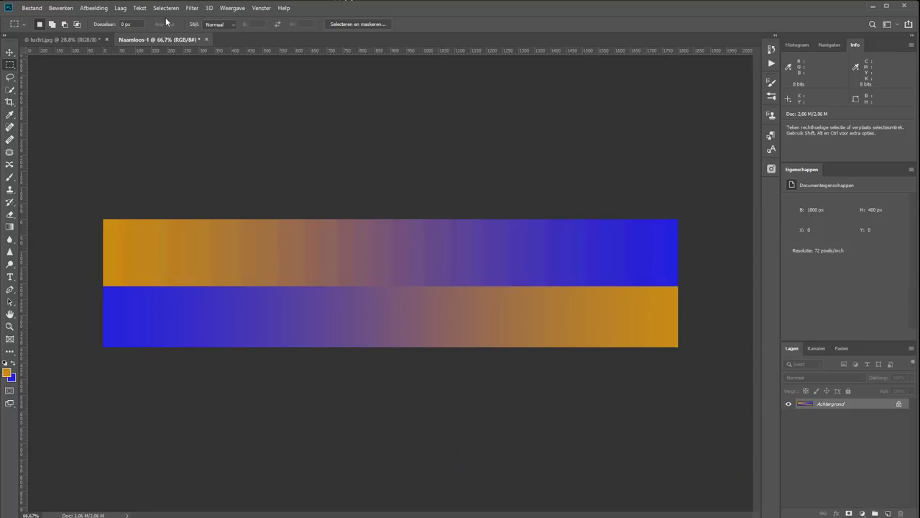
click(89, 40)
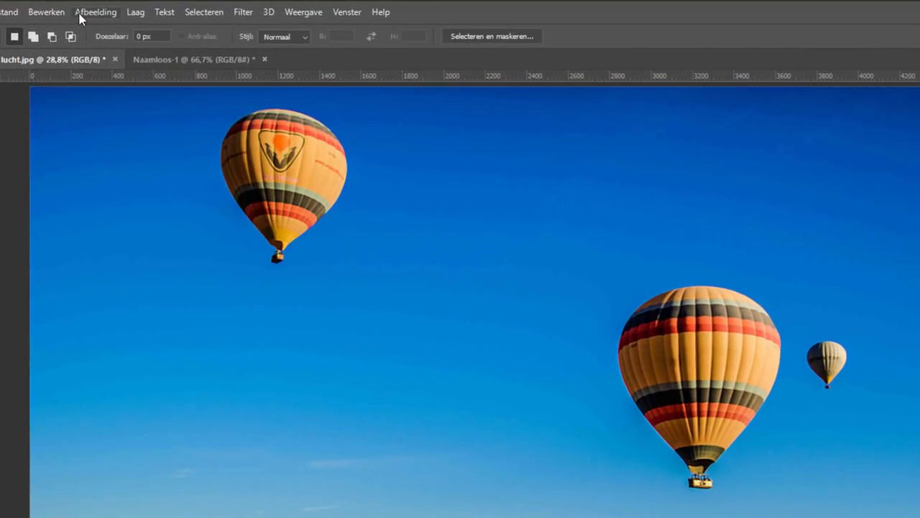
Switch lucht.jpg to 16 bits/kanaal from the Afbeelding > Modus menu
click(83, 13)
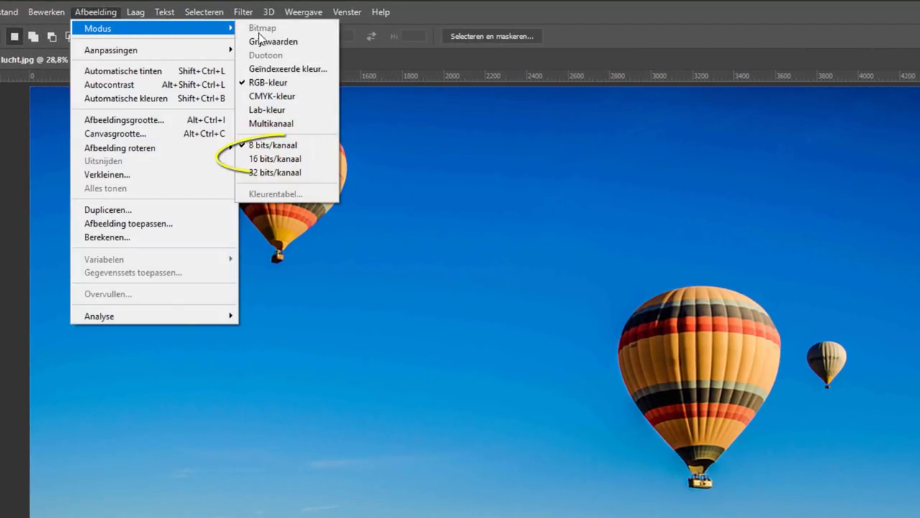
mouse_move(144, 28)
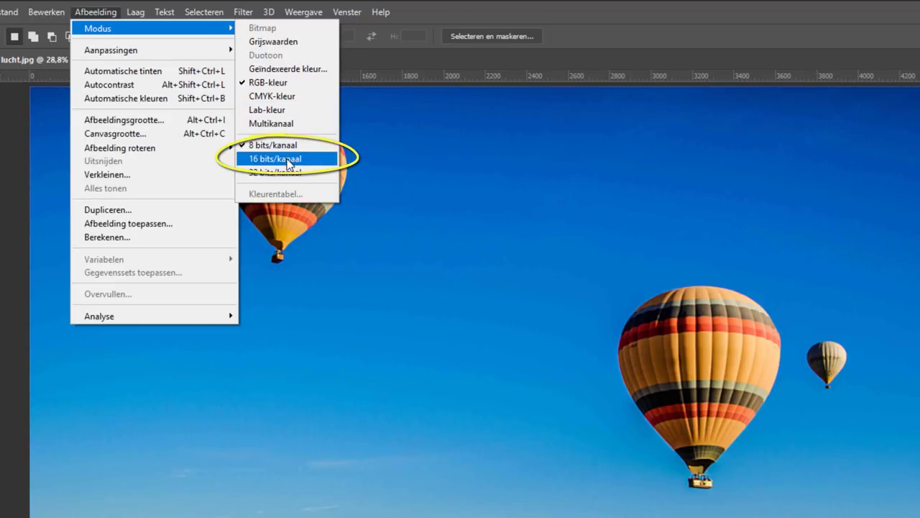
click(289, 163)
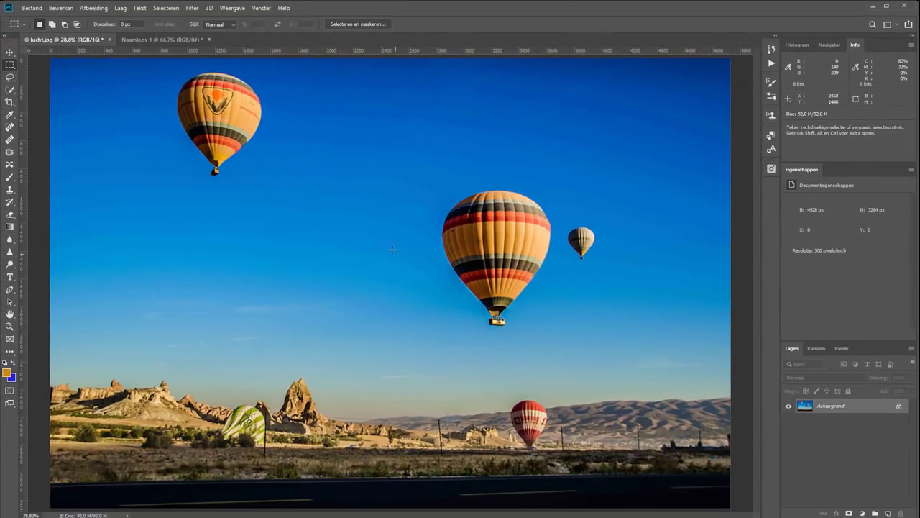
Quick-select the sky, then zoom in and subtract the lower-left rocky hills
click(11, 91)
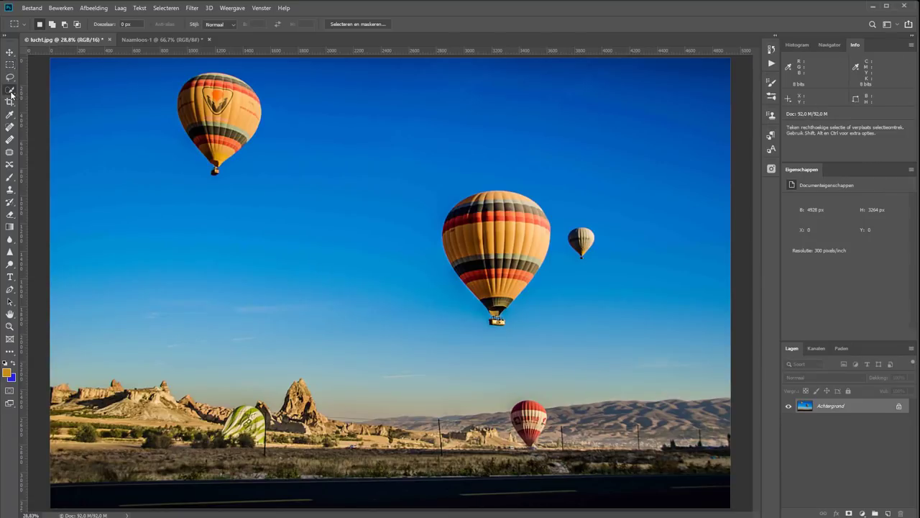
drag(357, 86, 371, 387)
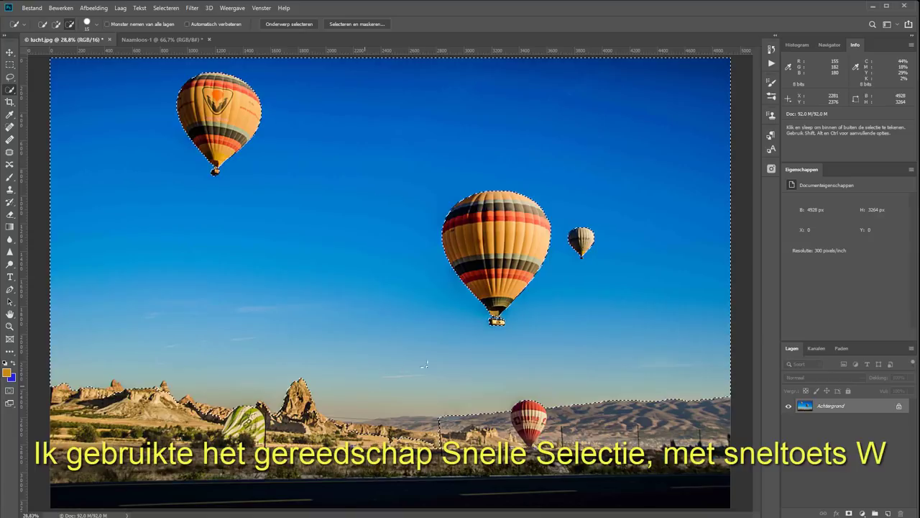
key(z)
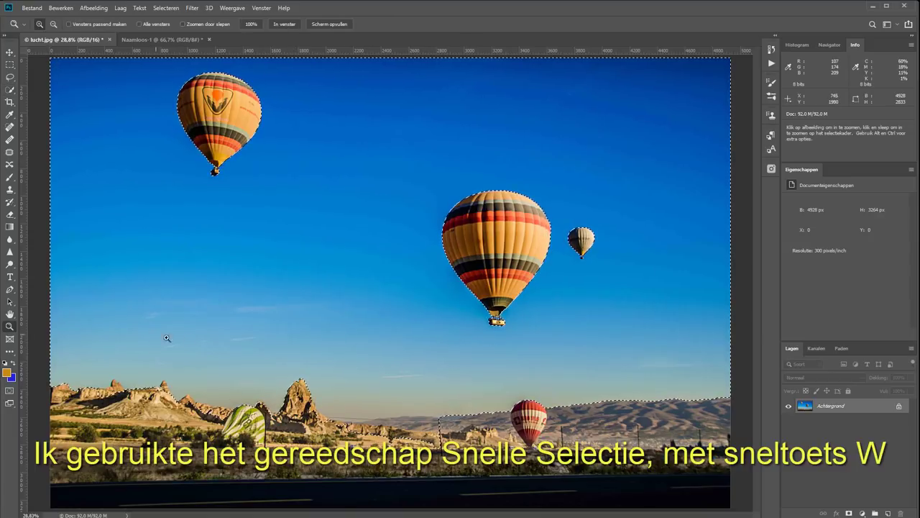
drag(166, 338, 54, 392)
key(w)
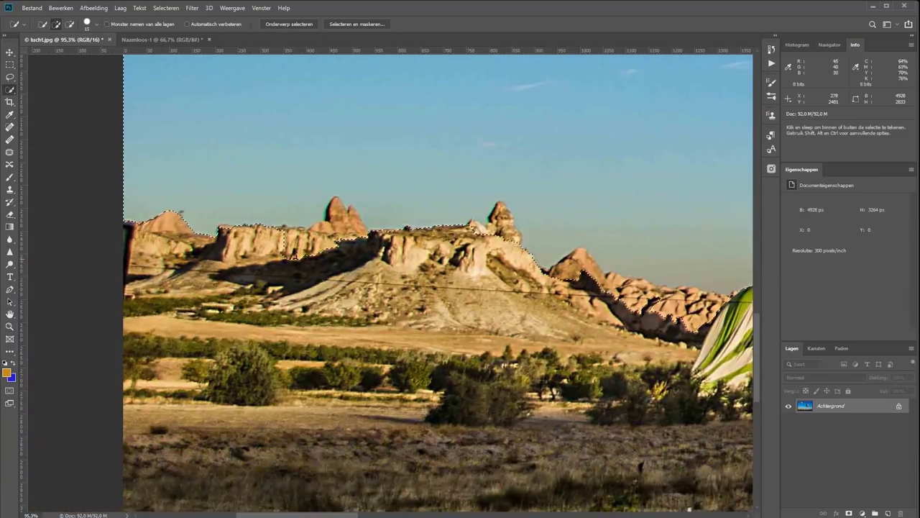
key(alt)
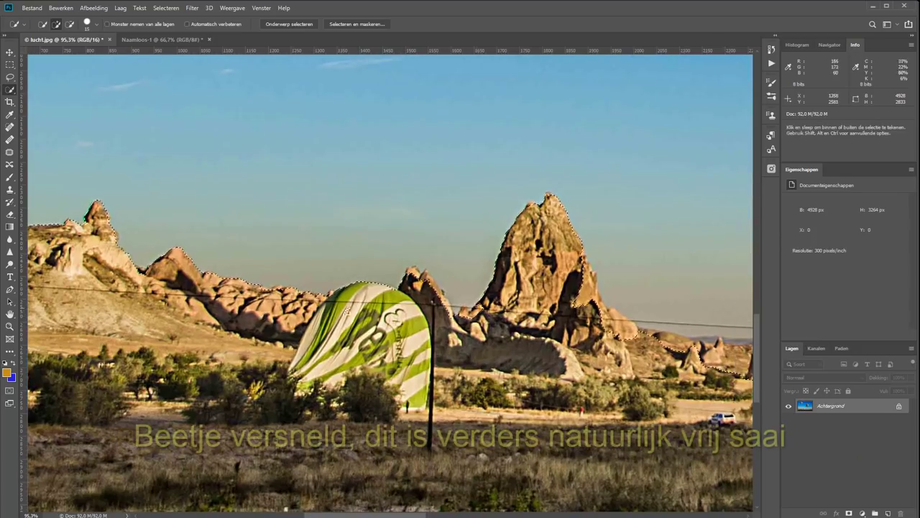
key(alt)
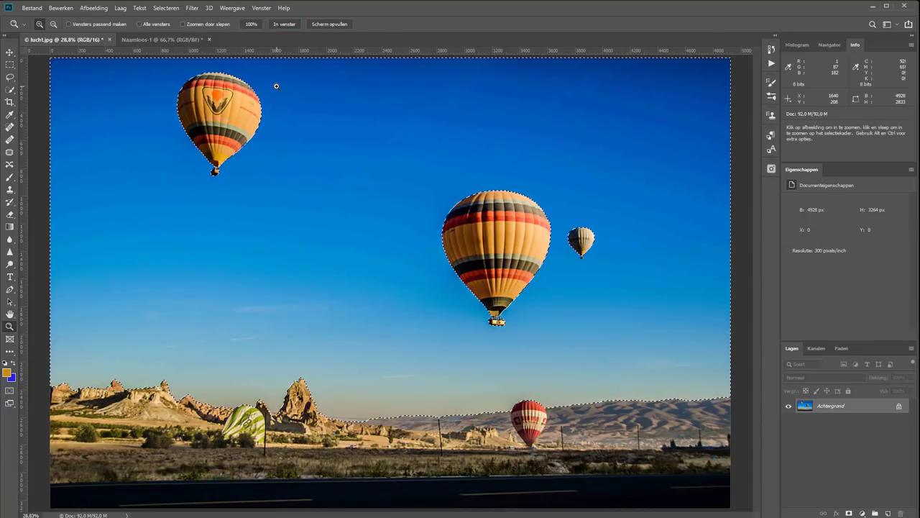
Subtract the balloon basket from the sky selection and fit the photo on screen
drag(554, 244, 626, 287)
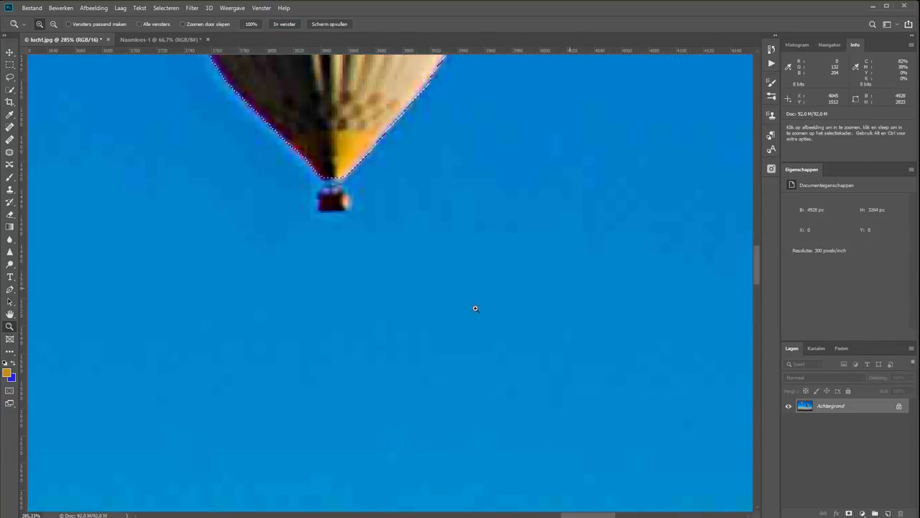
key(w)
click(331, 198)
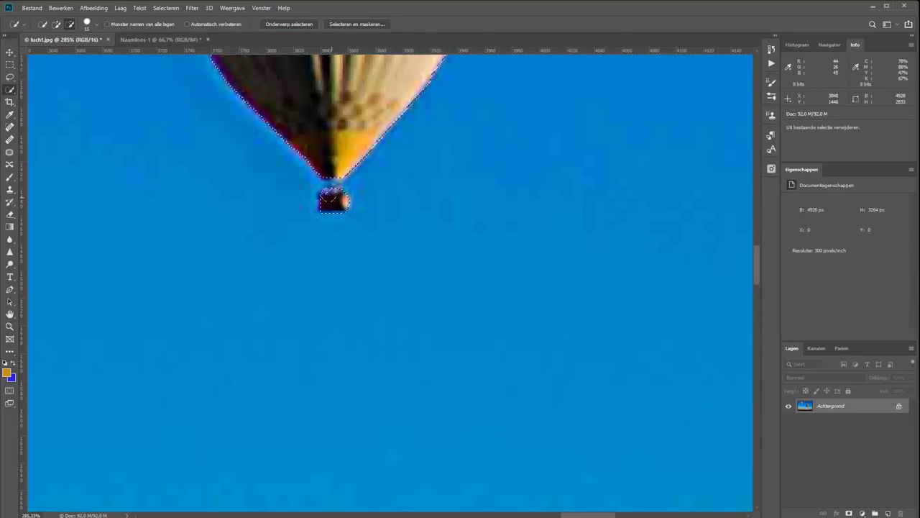
key(ctrl+0)
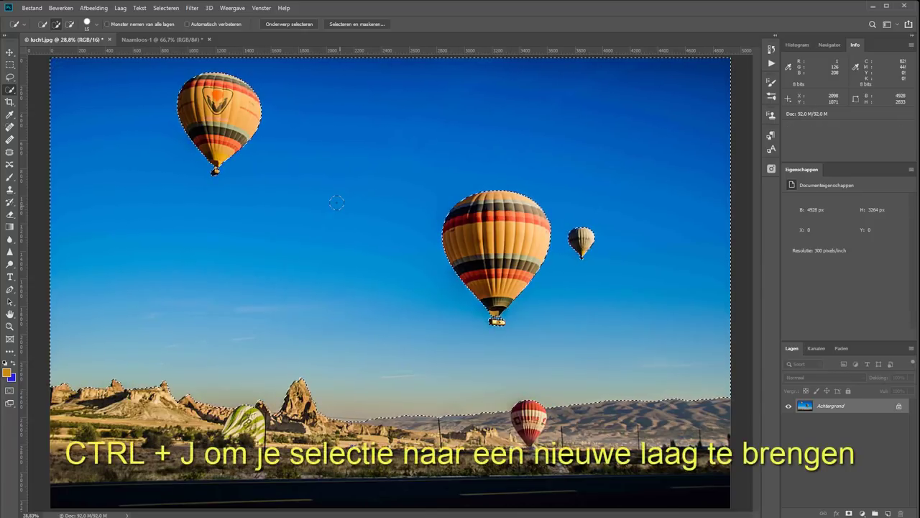
Copy the sky to Laag 1, hide Achtergrond, and delete the leftover yellow building piece
key(ctrl+j)
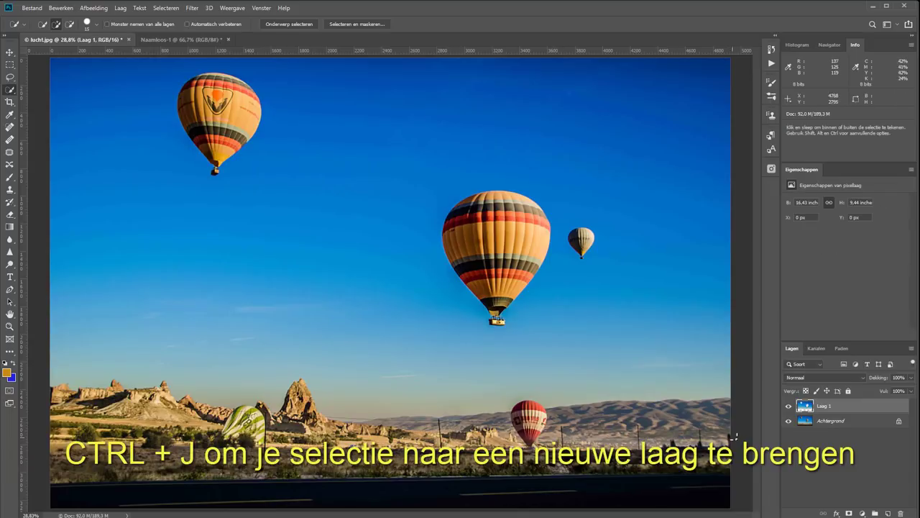
click(788, 421)
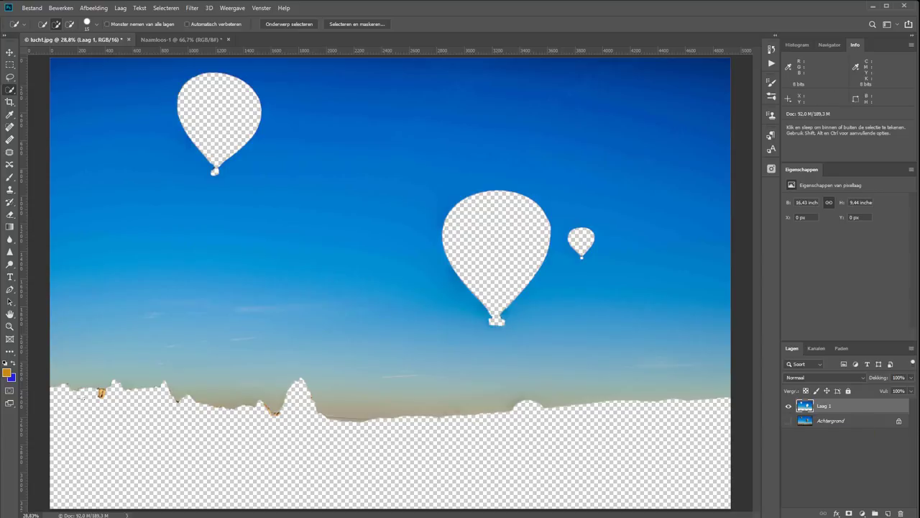
key(z)
drag(71, 362, 153, 441)
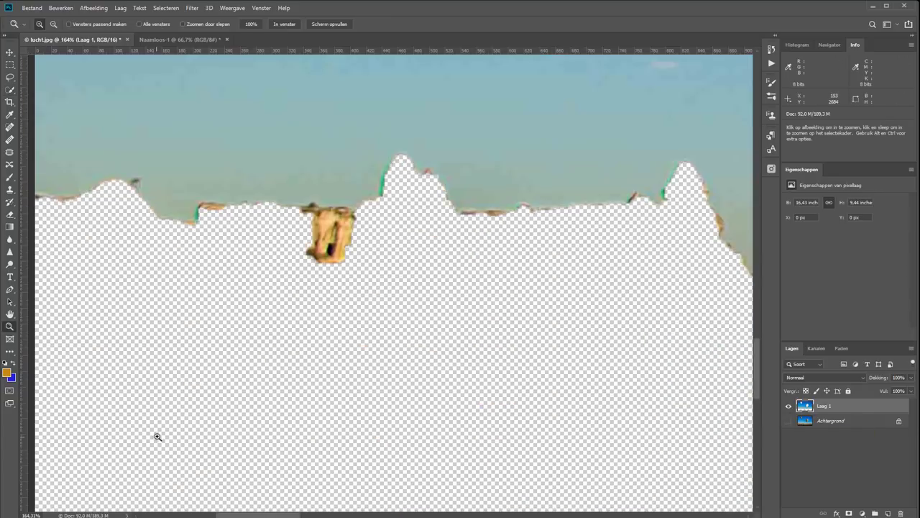
key(w)
mouse_move(325, 240)
mouse_down()
mouse_move(339, 229)
mouse_move(316, 245)
mouse_up()
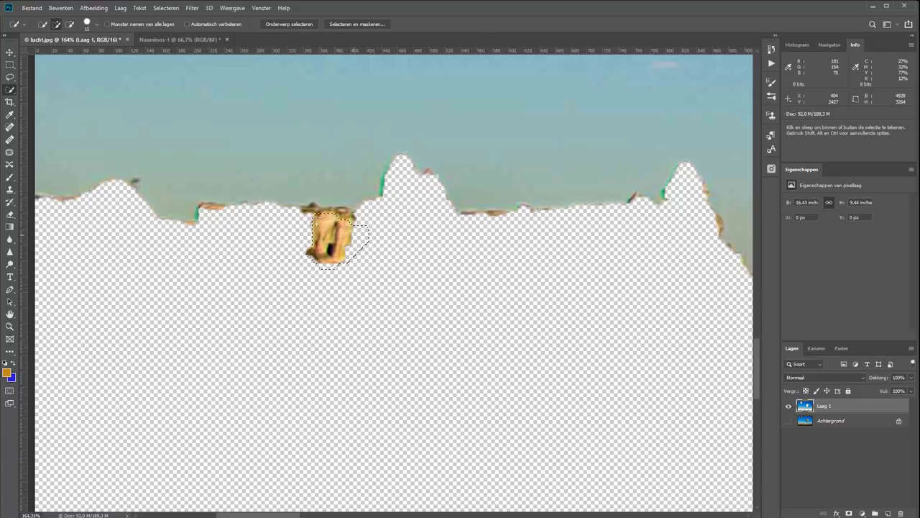
key(Delete)
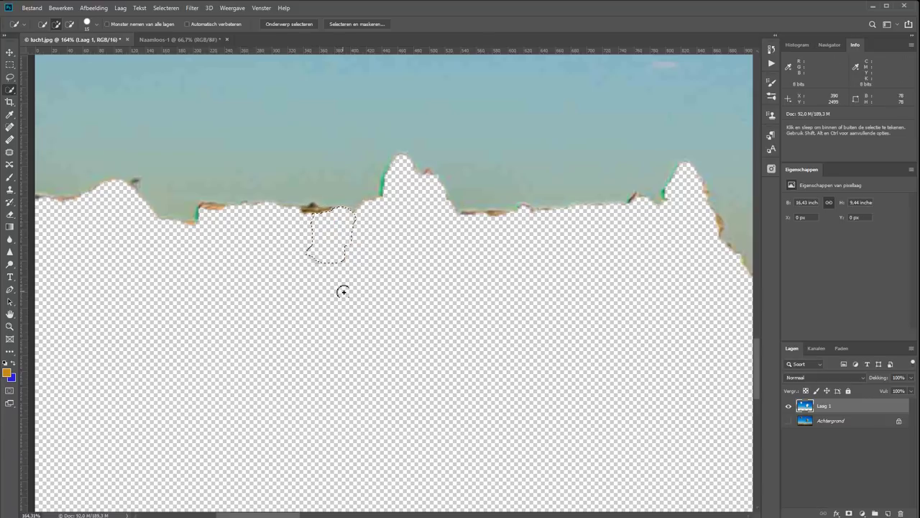
key(ctrl+d)
Switch to the Background Eraser, fit the image, and show Achtergrond again
key(e)
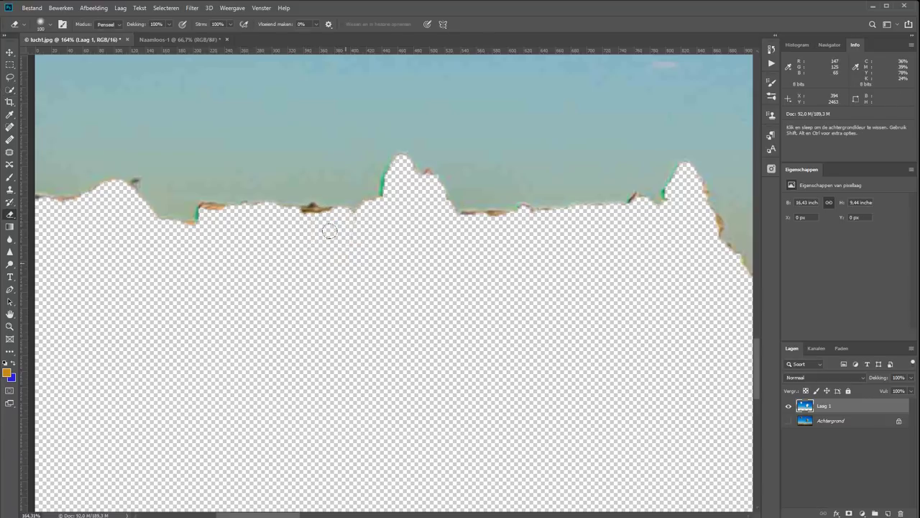
key(ctrl+0)
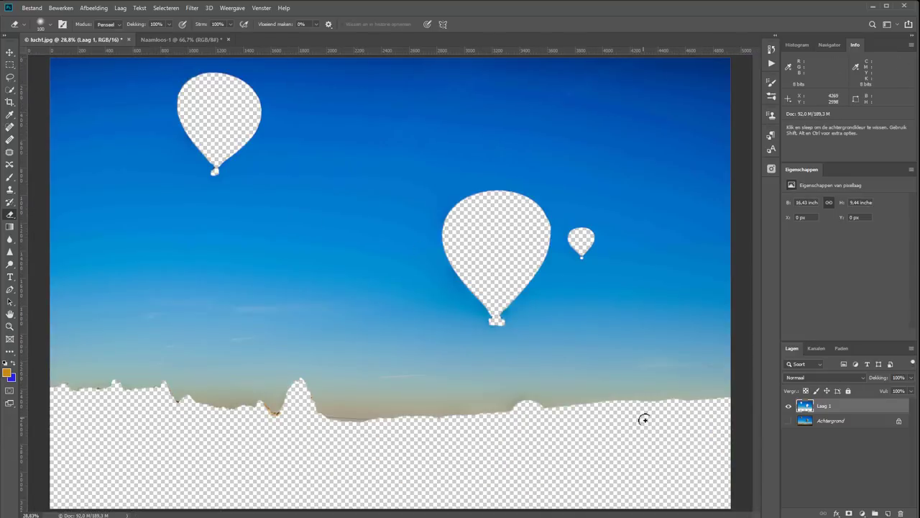
click(788, 421)
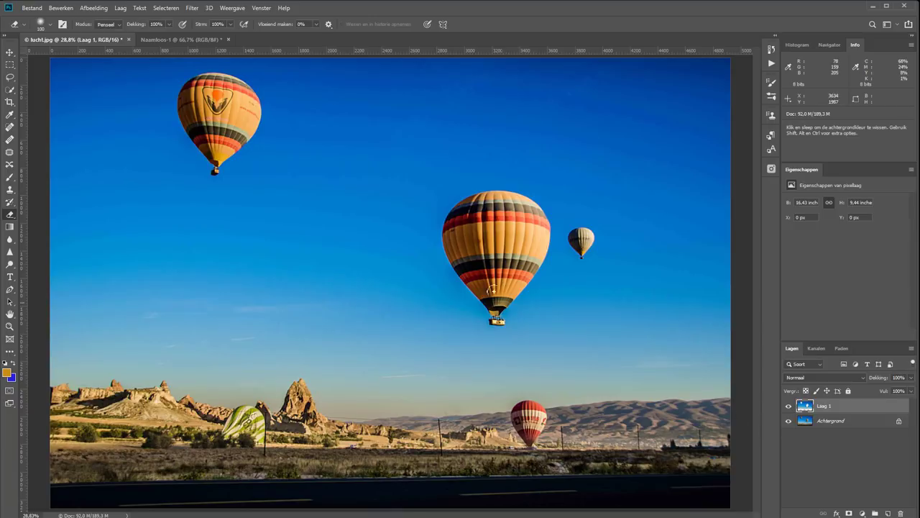
Apply Gaussiaans vervagen to Laag 1 with Straal 61,1 after testing several radius values
click(193, 8)
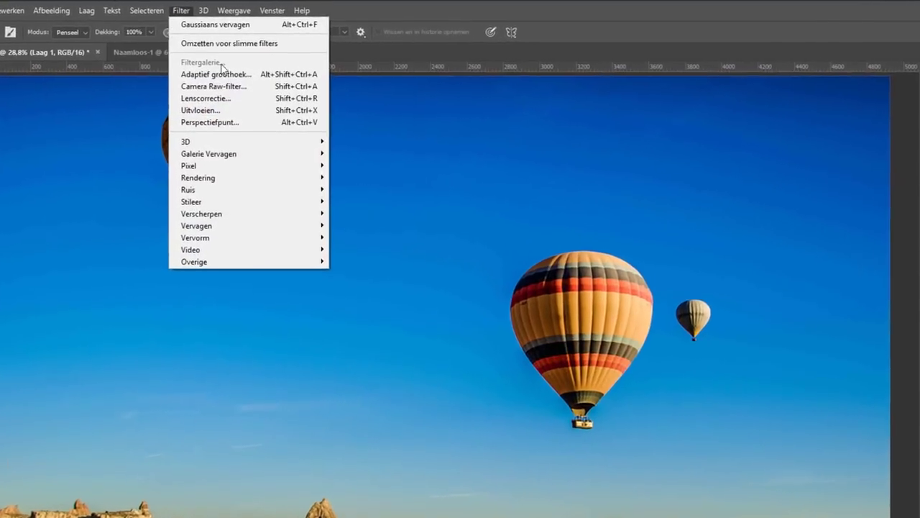
mouse_move(192, 256)
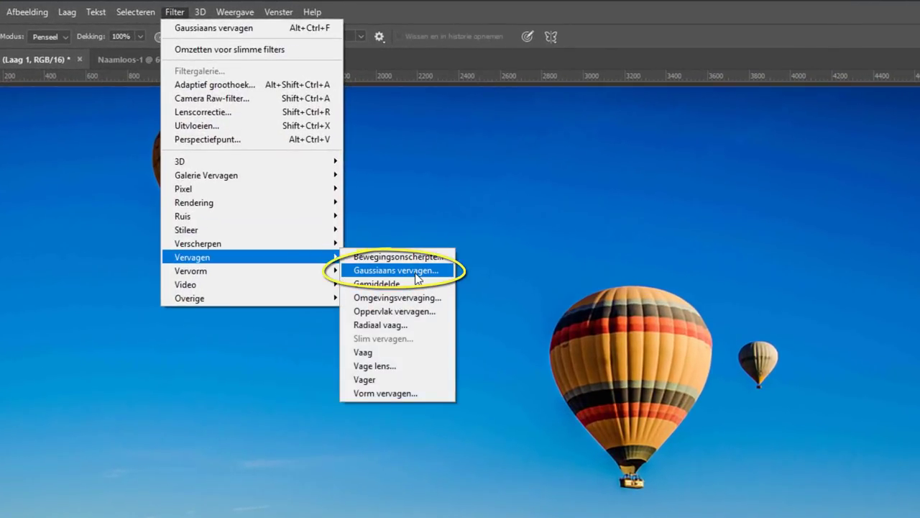
click(406, 270)
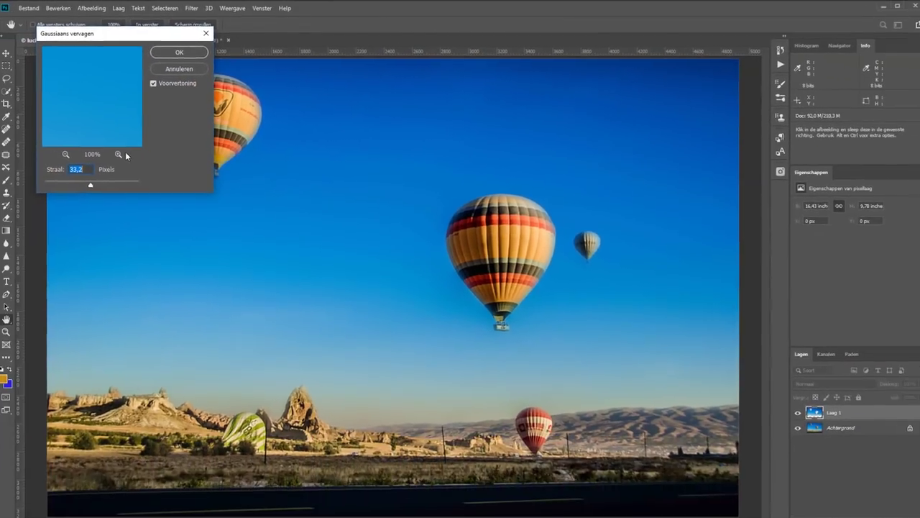
drag(141, 34, 666, 146)
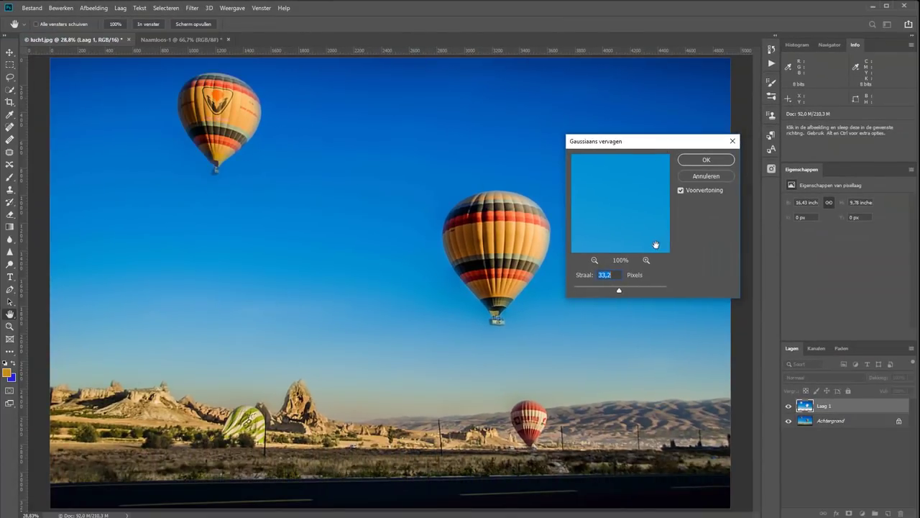
drag(579, 289, 573, 290)
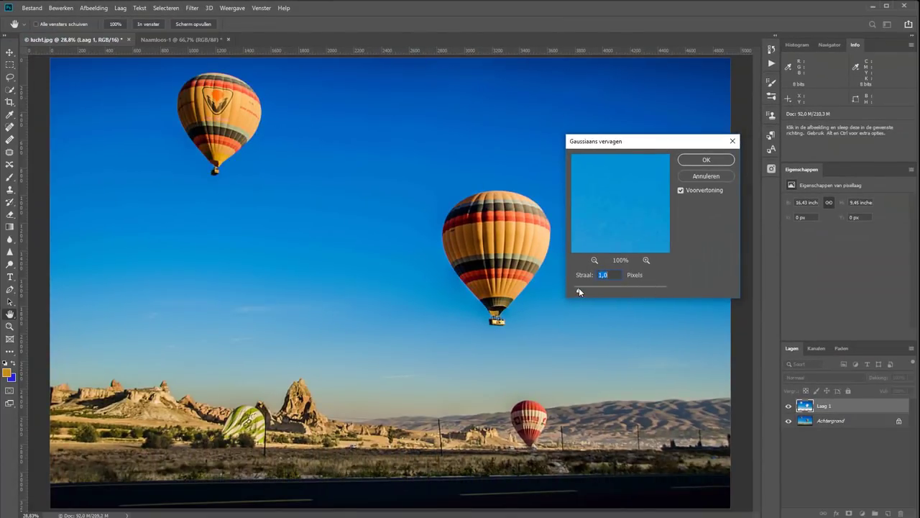
click(664, 288)
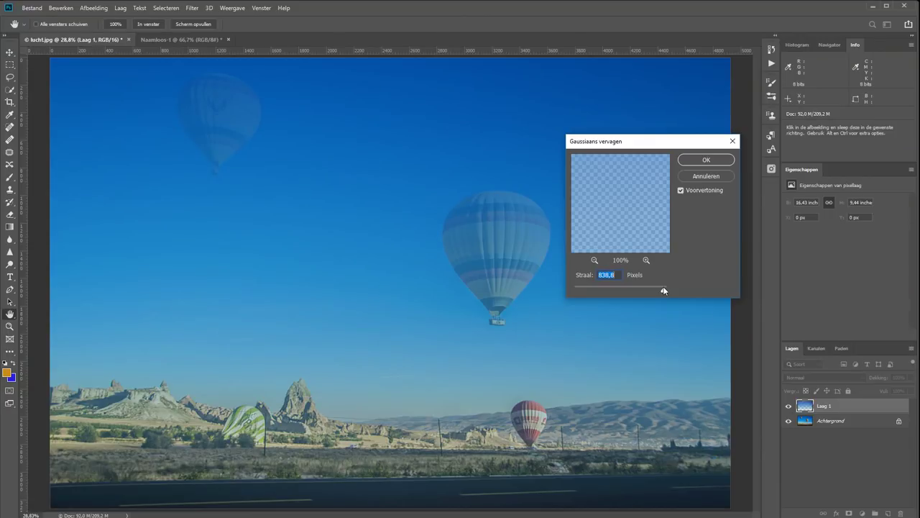
click(604, 288)
drag(604, 290, 627, 290)
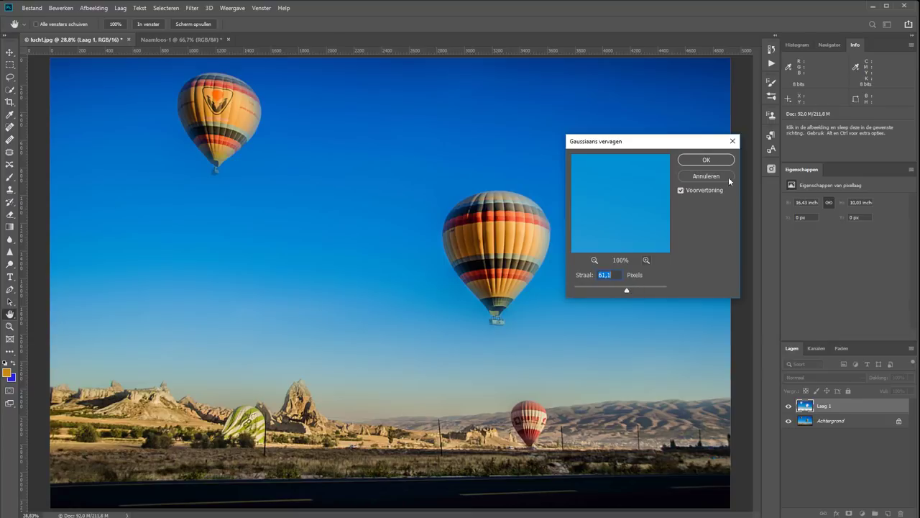
click(721, 160)
key(e)
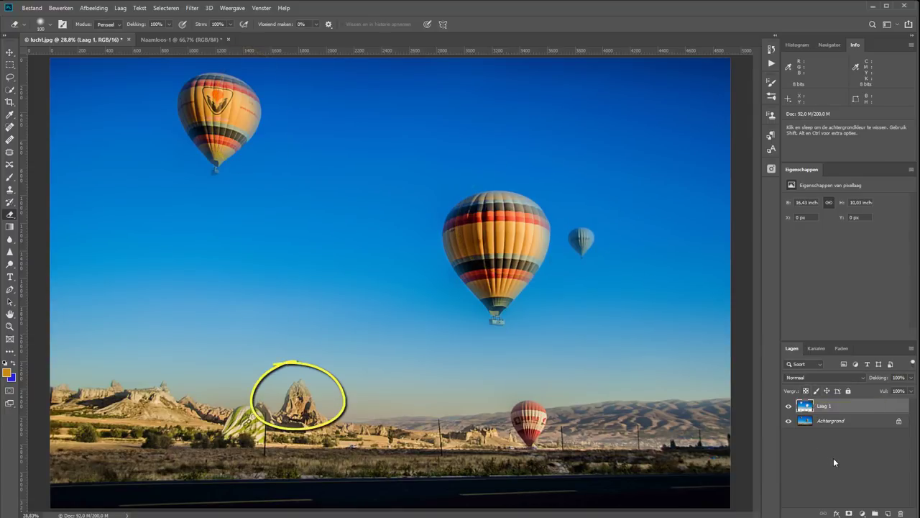
Toggle Laag 1 to compare, undo its blur, and hide the Achtergrond layer
click(789, 406)
click(789, 407)
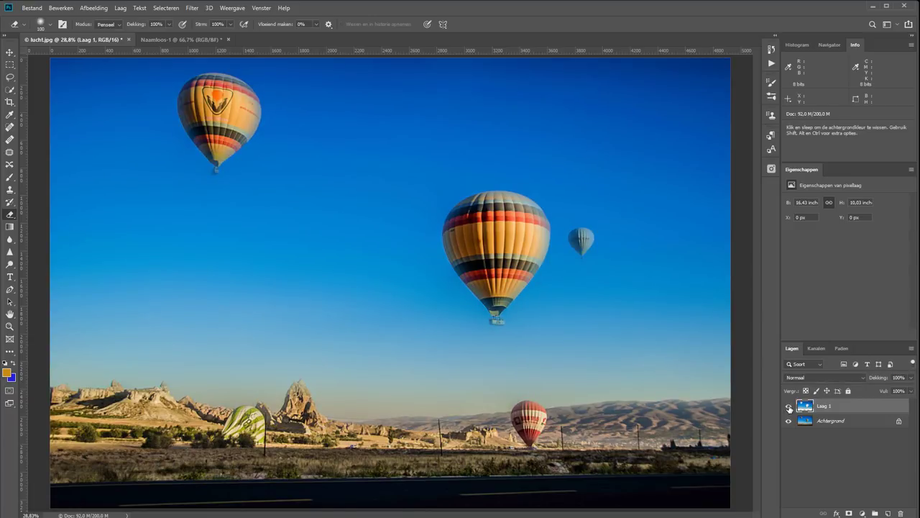
click(788, 407)
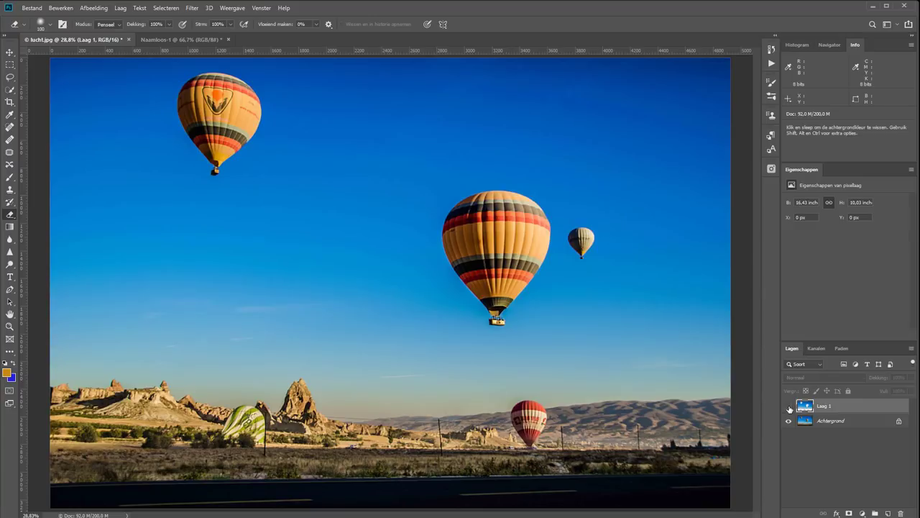
click(788, 407)
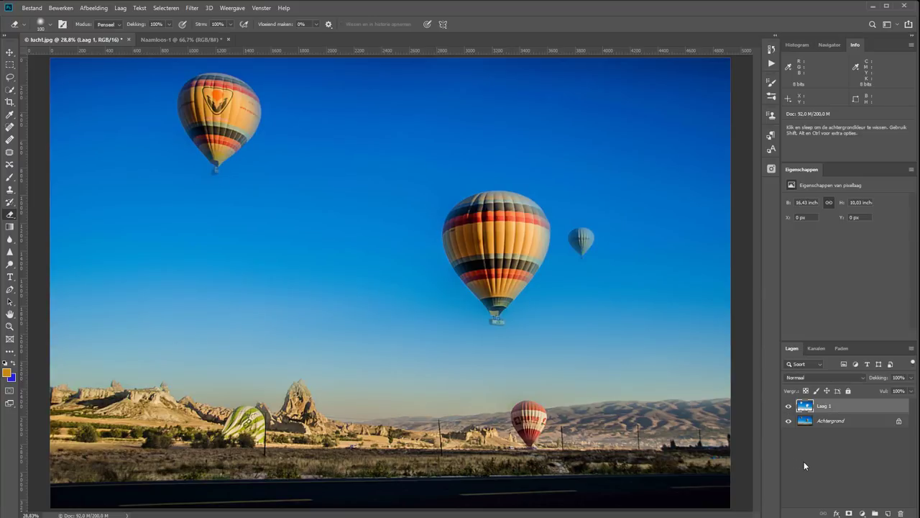
key(ctrl+z)
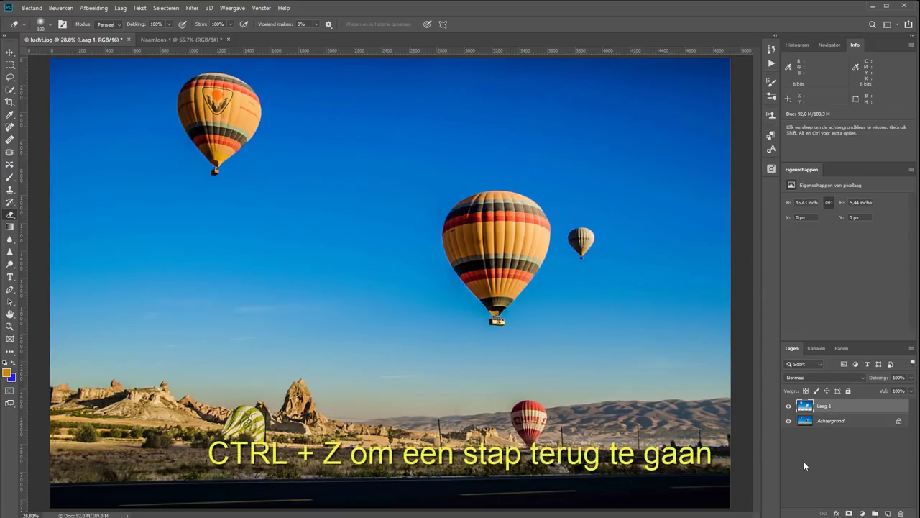
click(787, 420)
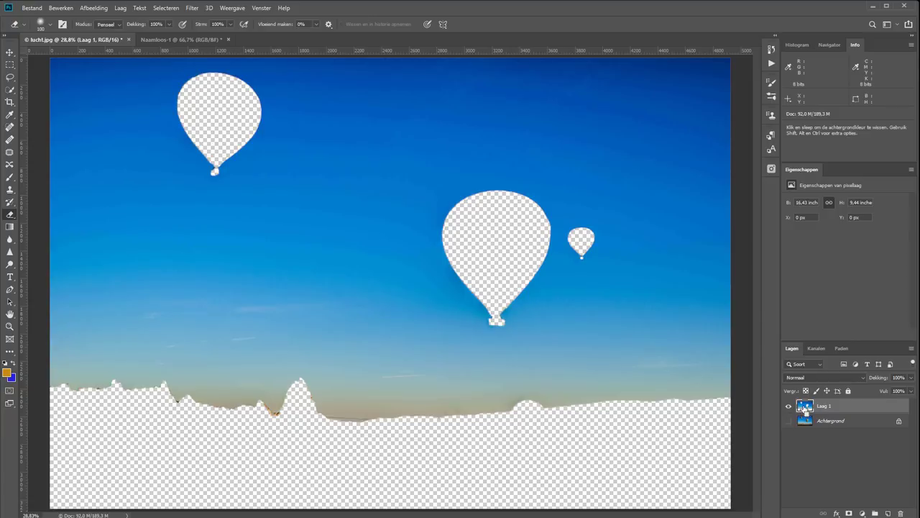
Select Laag 1's pixels, show Achtergrond, apply a 38,7-pixel Gaussian blur, then deselect
ctrl+click(805, 407)
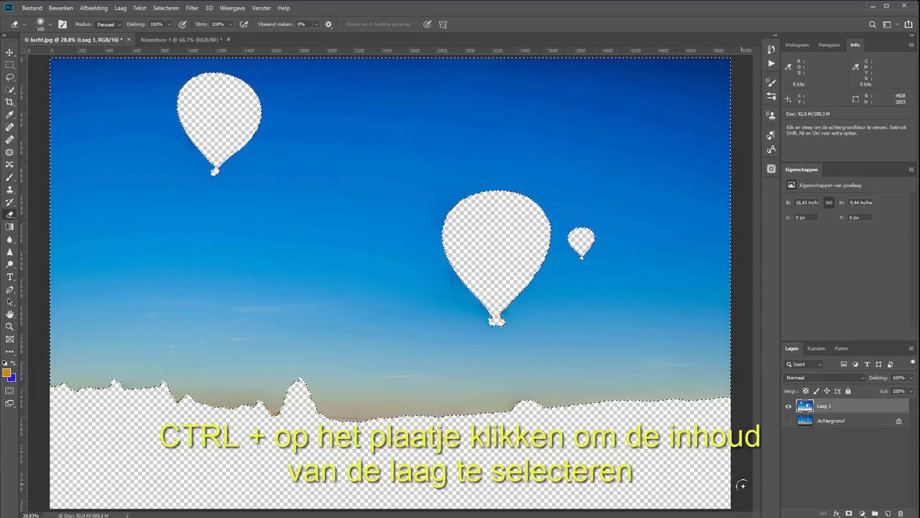
click(789, 421)
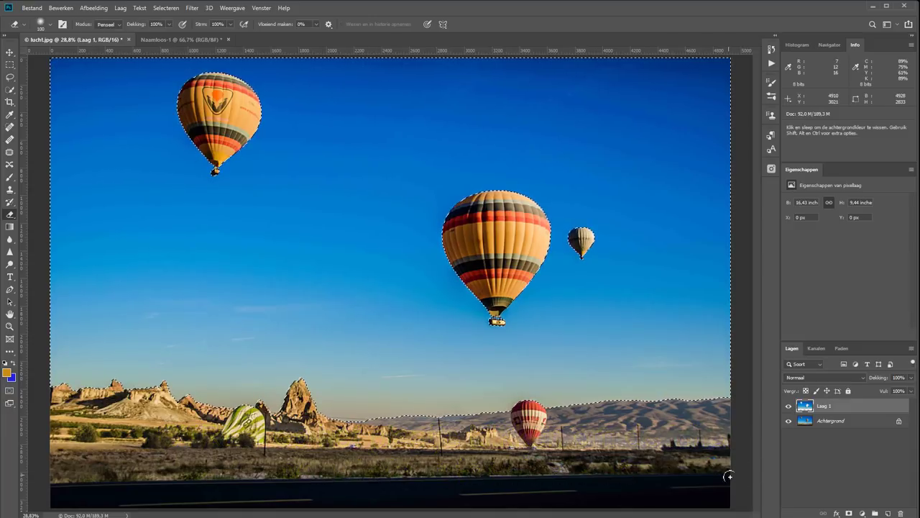
click(192, 8)
mouse_move(204, 171)
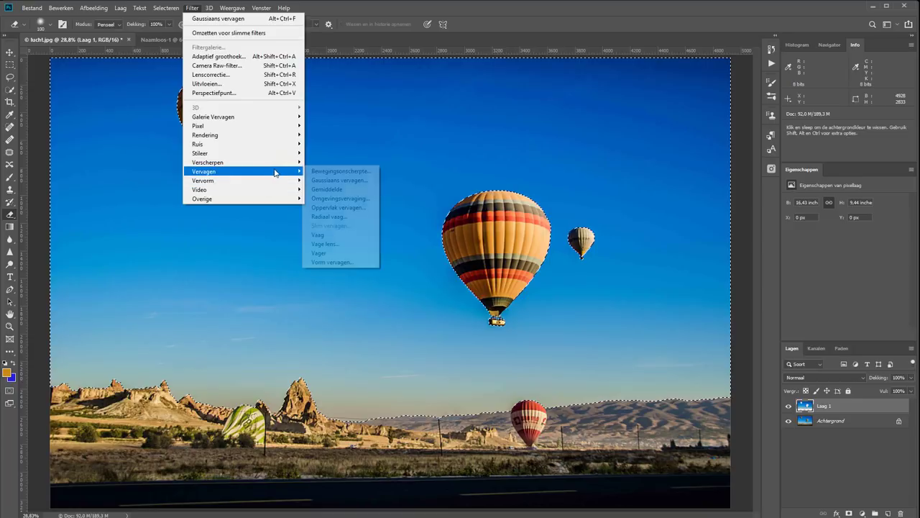
click(327, 180)
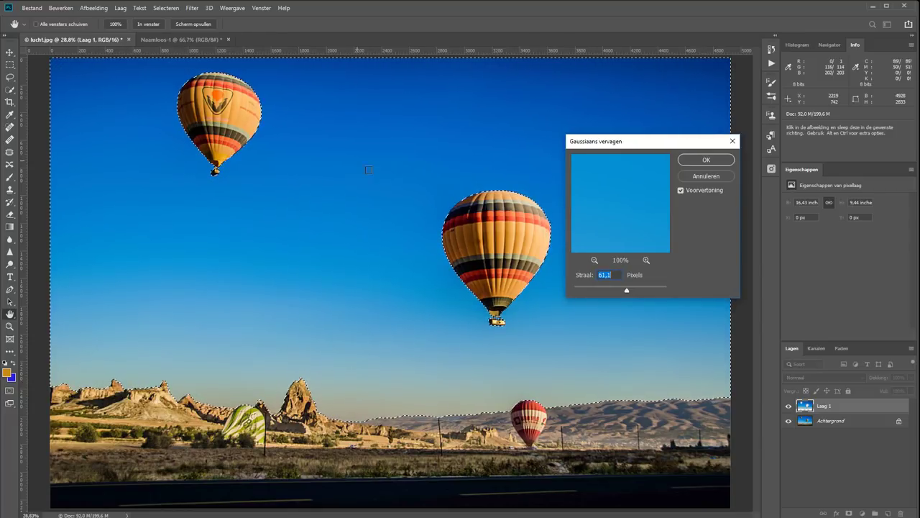
drag(626, 290, 622, 290)
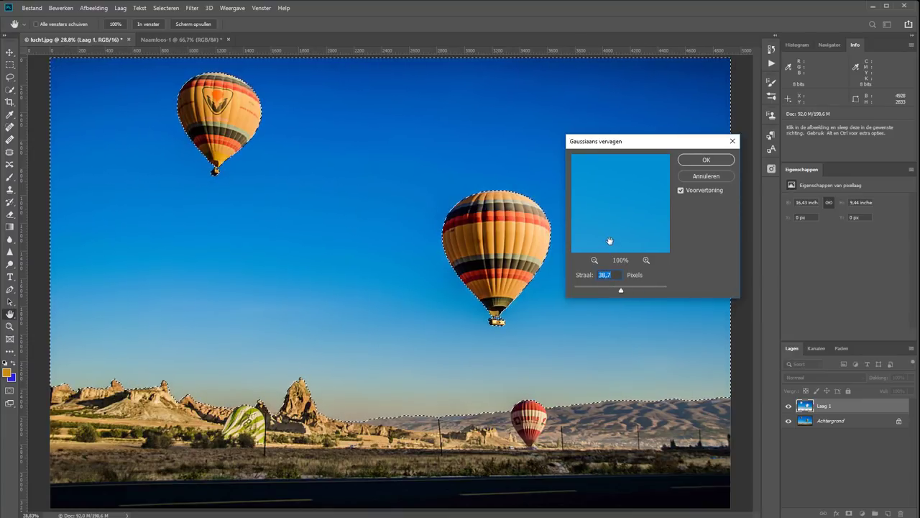
click(691, 161)
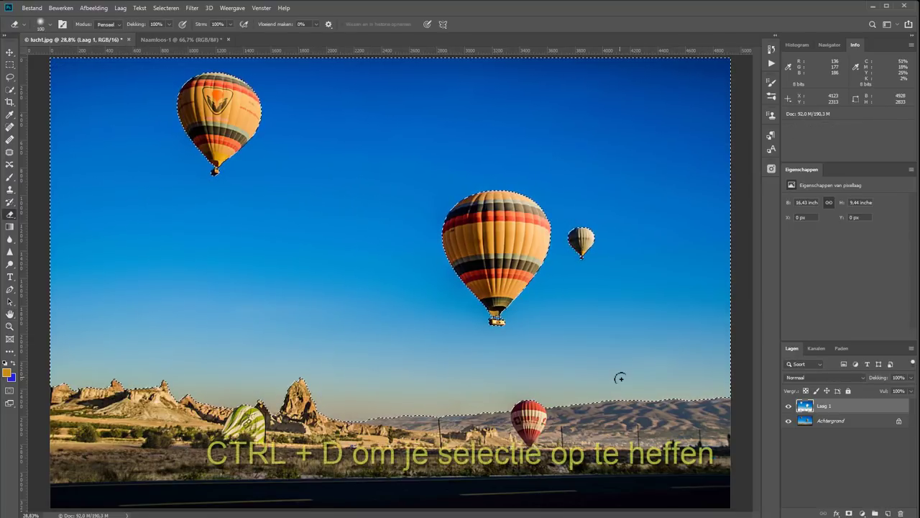
key(ctrl+d)
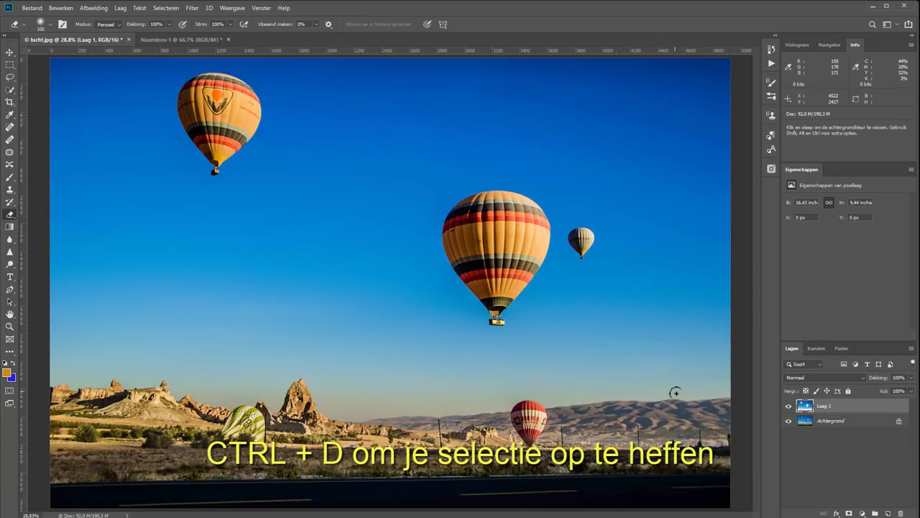
click(789, 407)
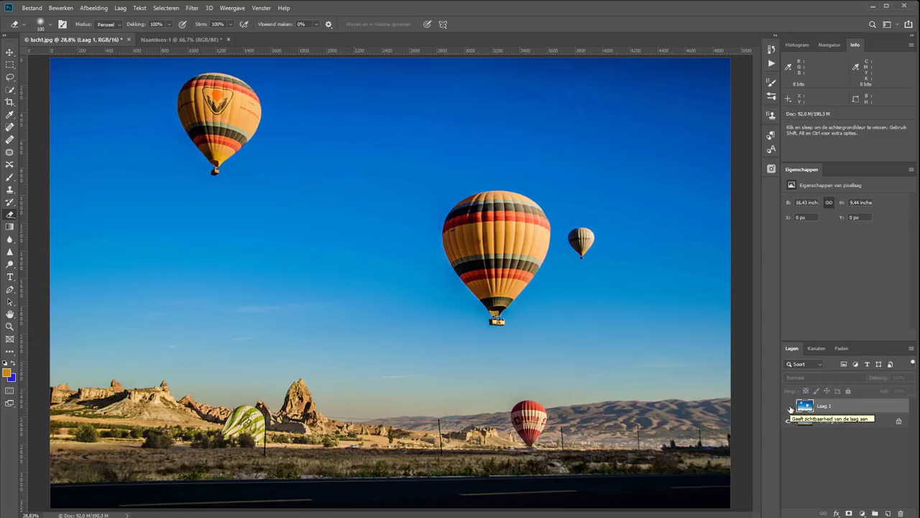
click(790, 408)
click(790, 407)
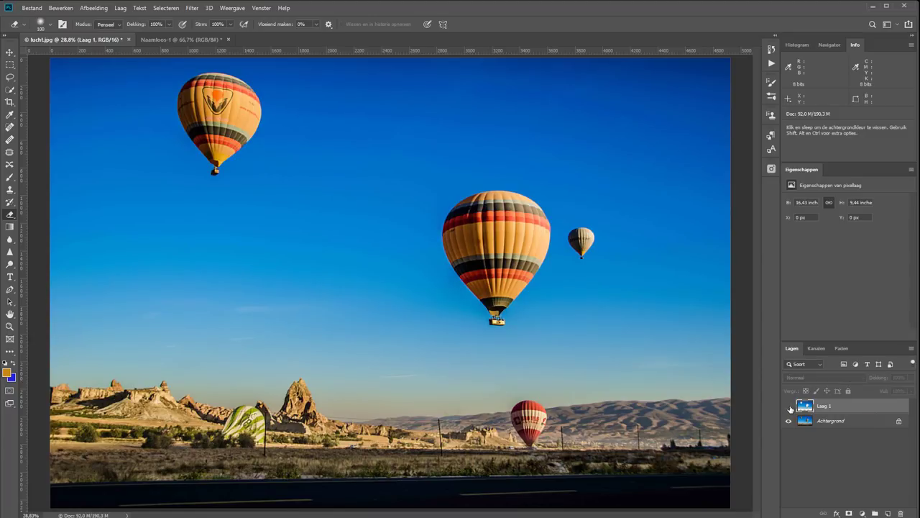
click(789, 408)
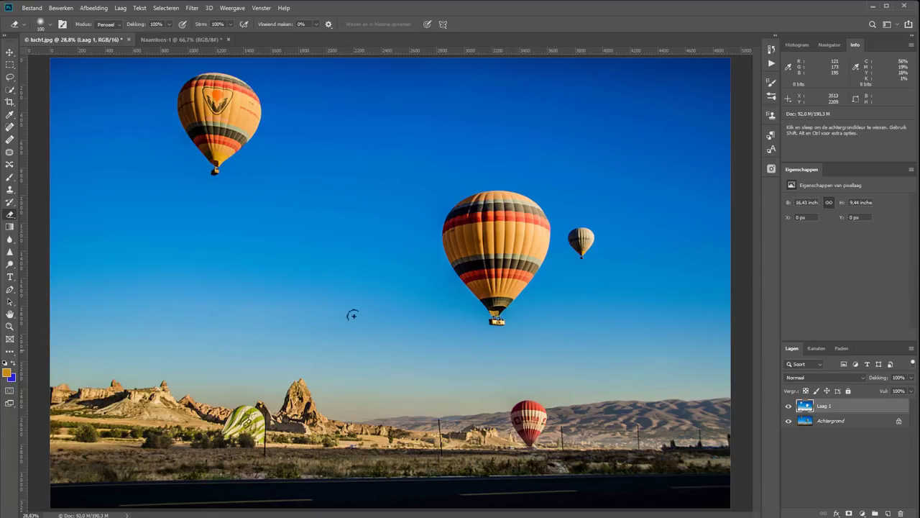
click(96, 10)
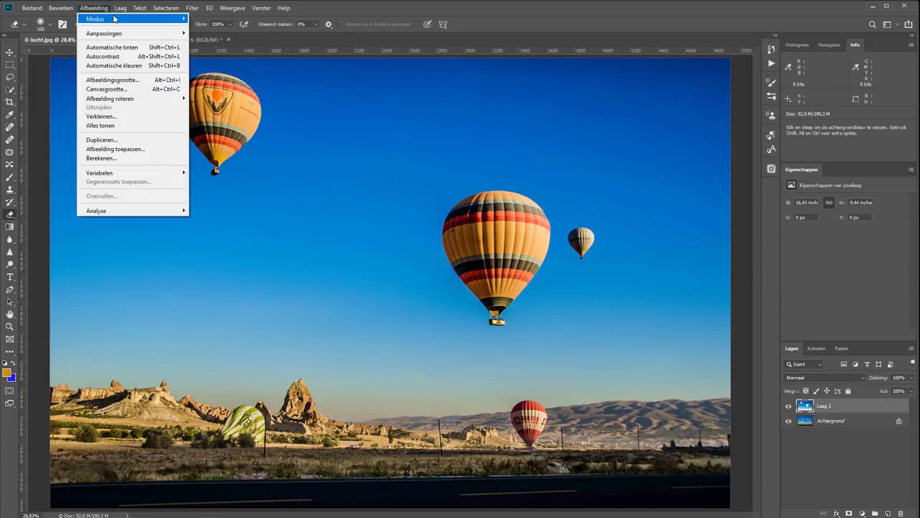
mouse_move(108, 18)
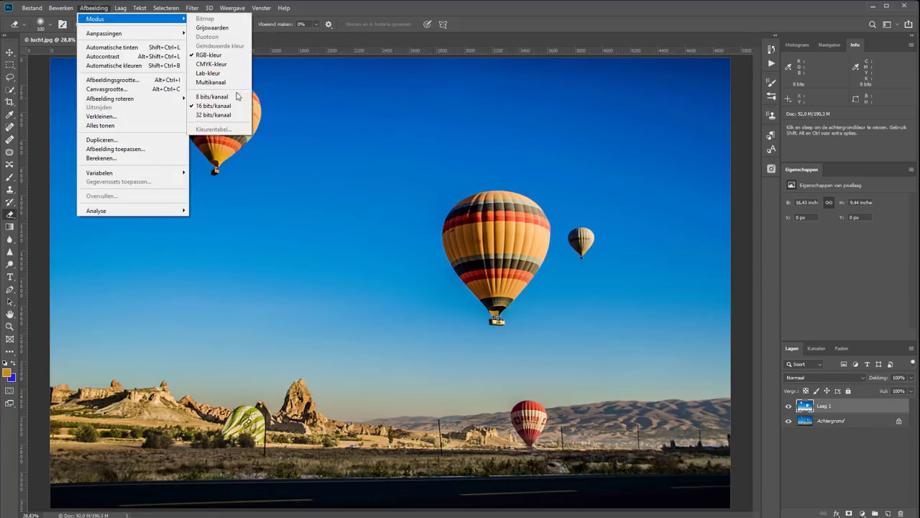
Convert lucht.jpg to 8 bits/kanaal and merge Laag 1 into Achtergrond
click(237, 97)
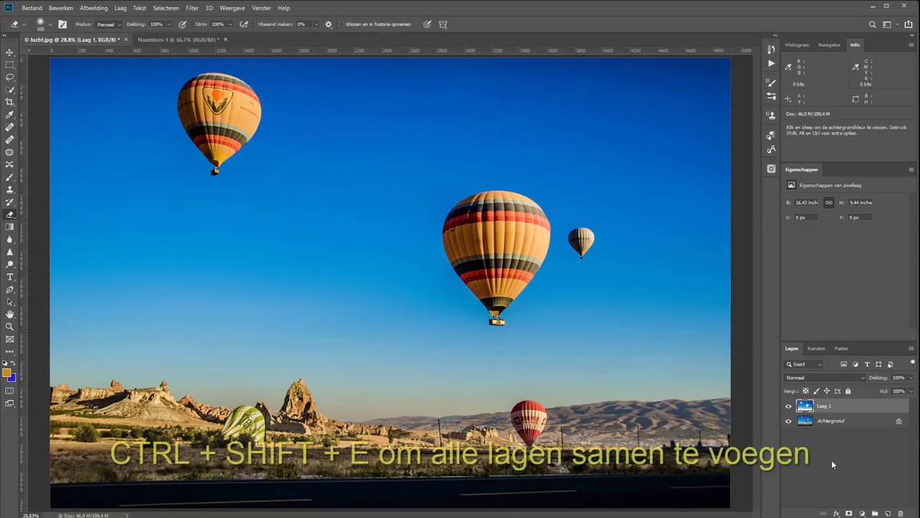
key(ctrl+shift+e)
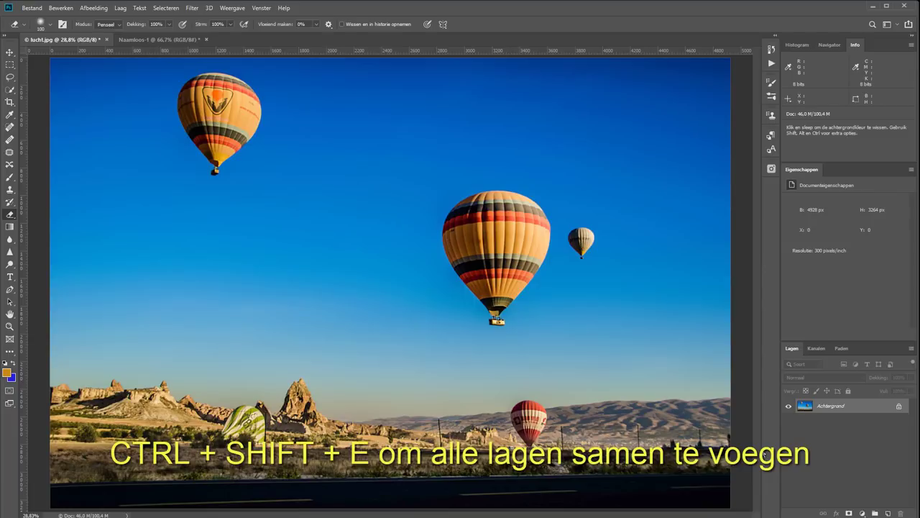